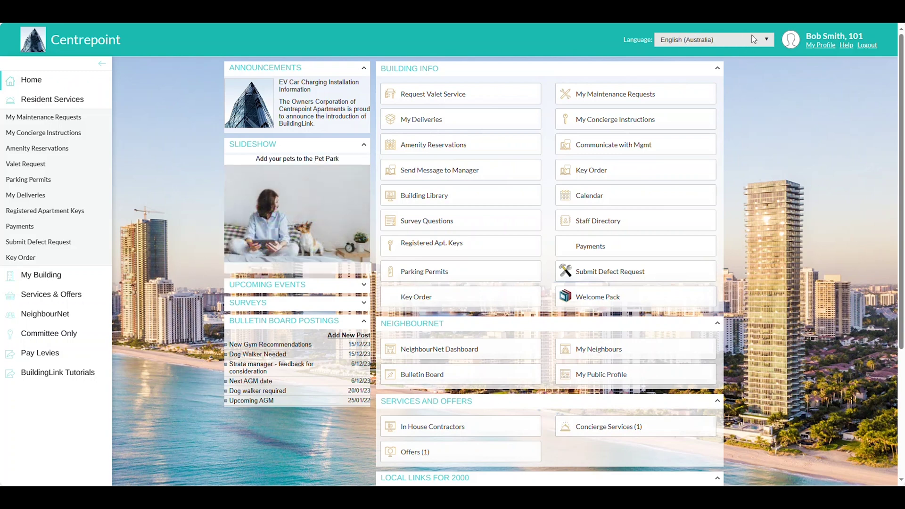
Check the language list keeping English (Australia), then view My Profile's Notifications tab.
left_click(766, 39)
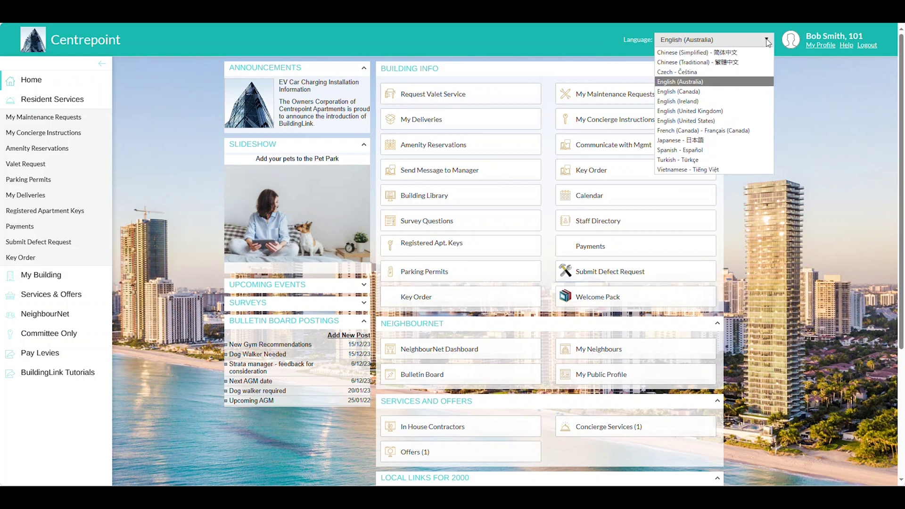
left_click(768, 41)
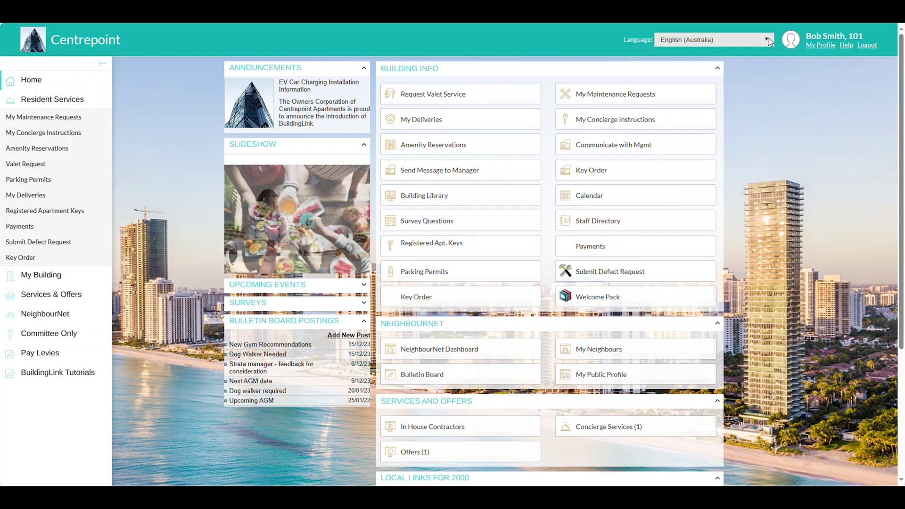
left_click(821, 45)
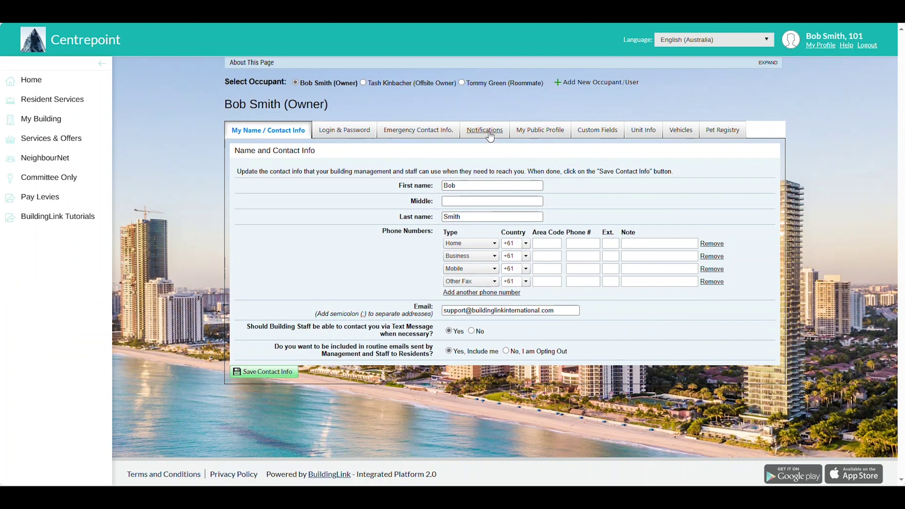
left_click(485, 130)
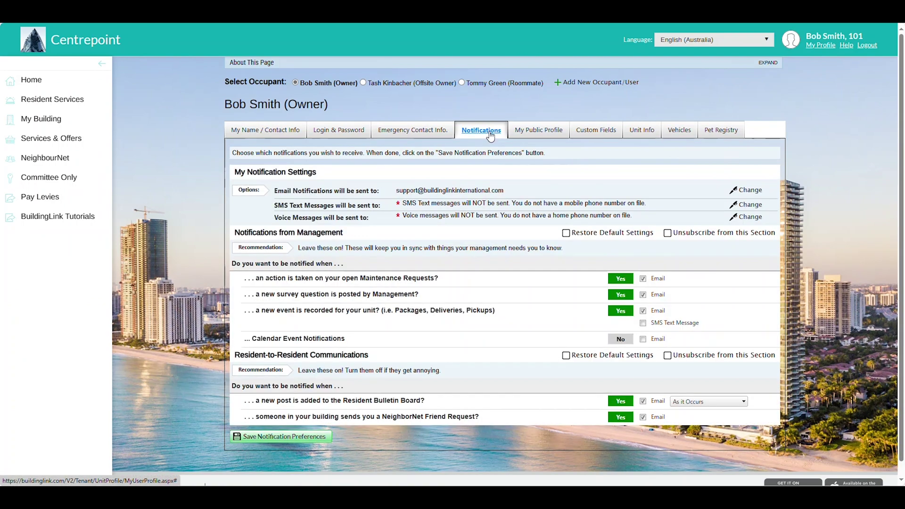
Review Unit Info and the Toyota Prado under Vehicles, ending on Pet Registry showing Pepper.
left_click(641, 131)
left_click(678, 130)
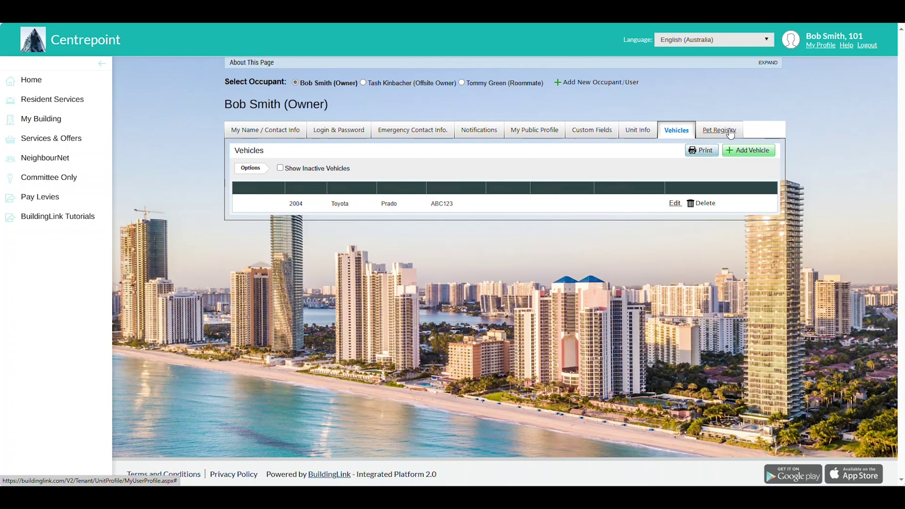
left_click(719, 130)
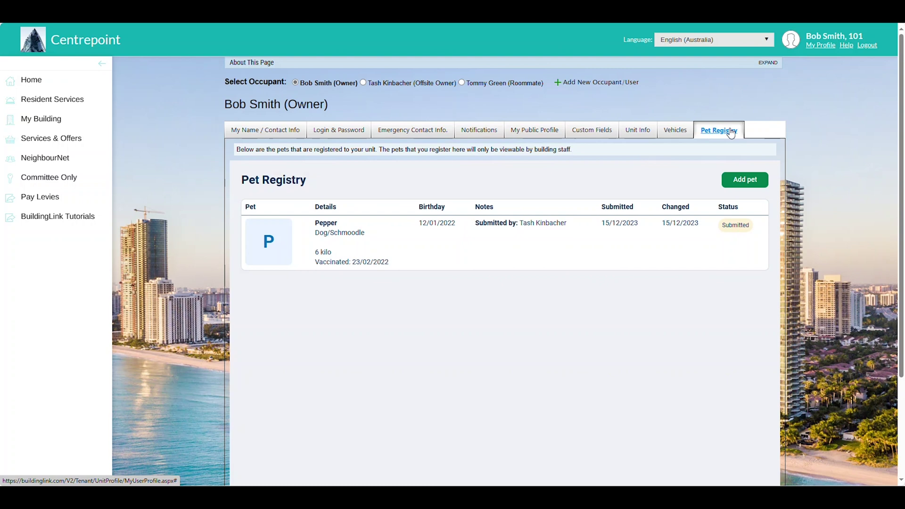